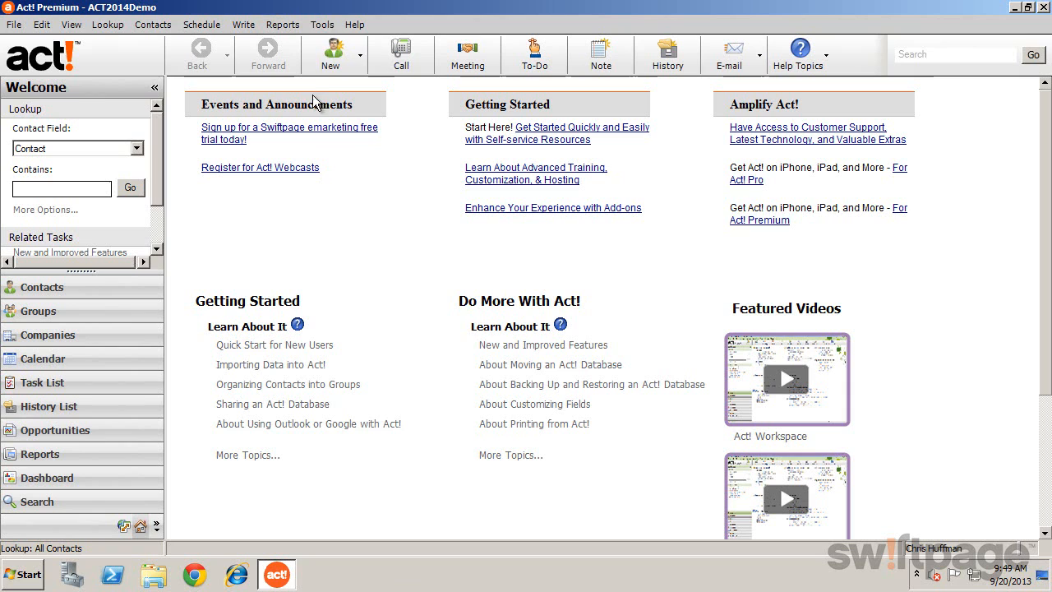
Step: Start the E-mail System Setup wizard from the E-mail & Outlook Sync preferences
click(322, 24)
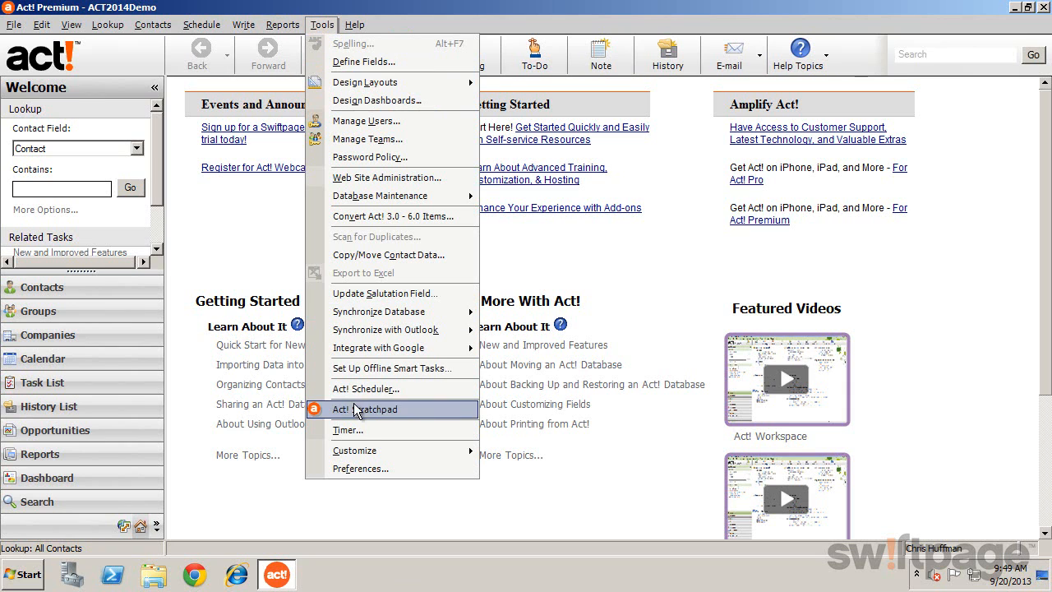
click(365, 468)
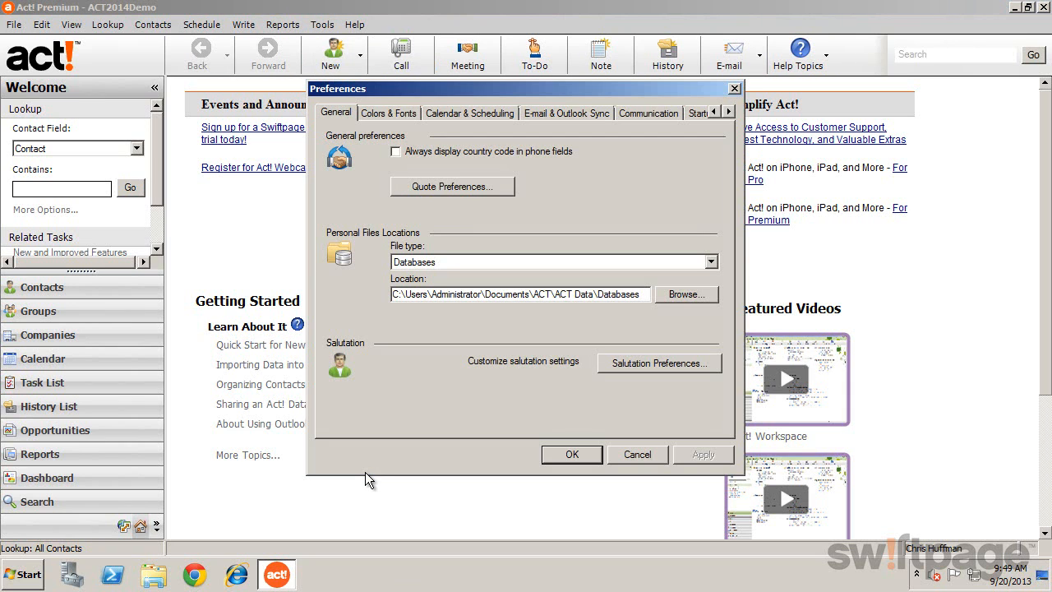
click(553, 114)
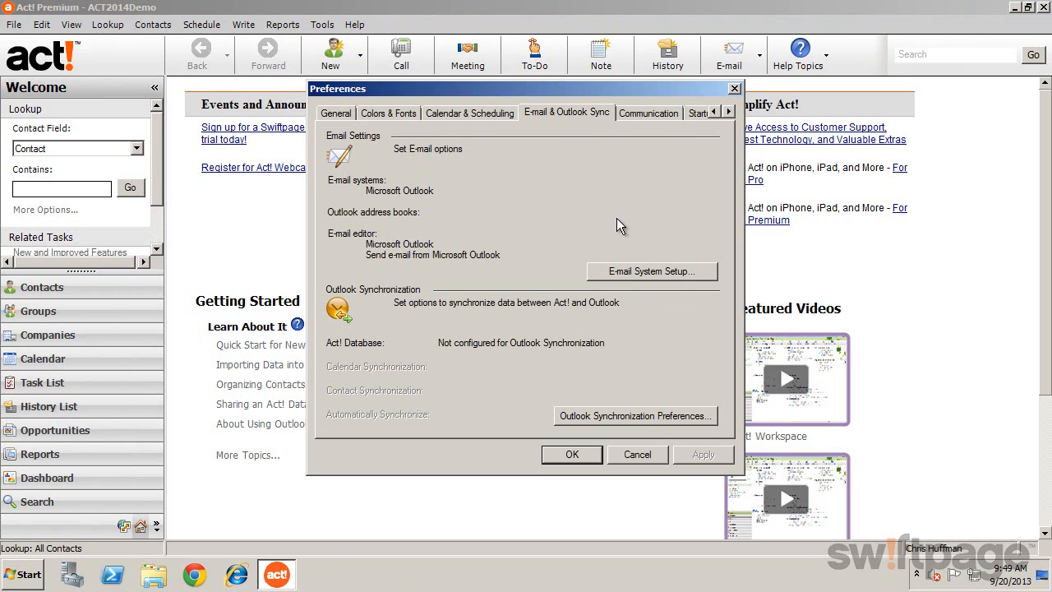
click(640, 279)
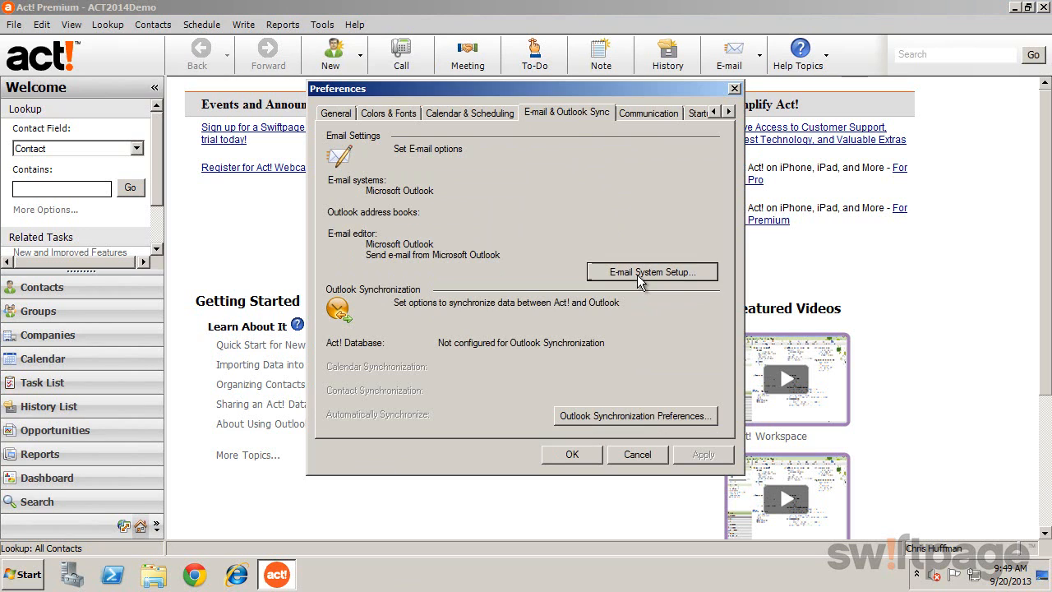
Step: Advance through the e-mail systems page keeping Microsoft Outlook, reaching the Outlook Address Books step
click(604, 419)
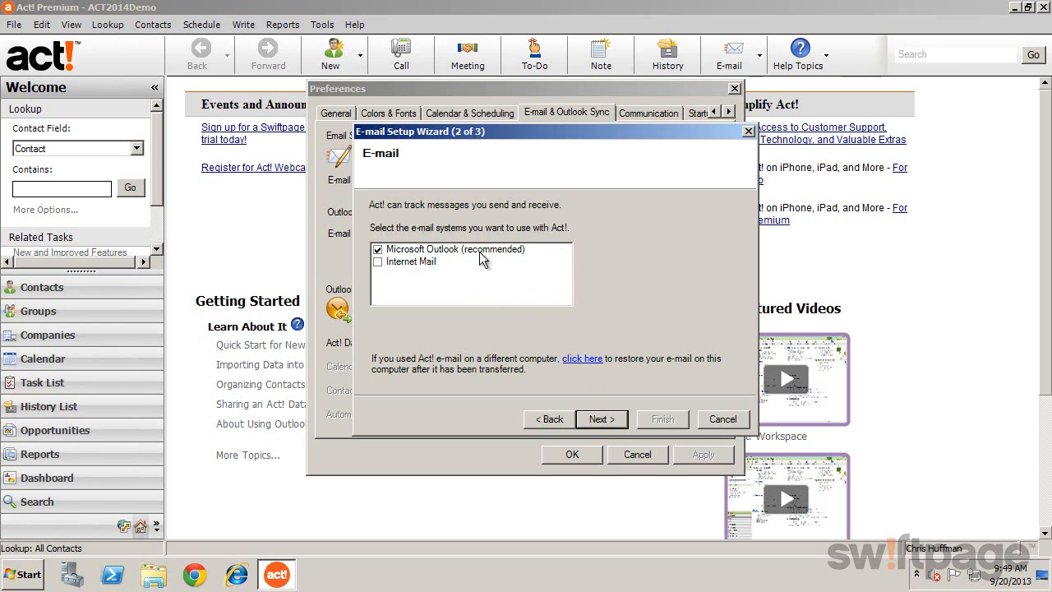
click(601, 419)
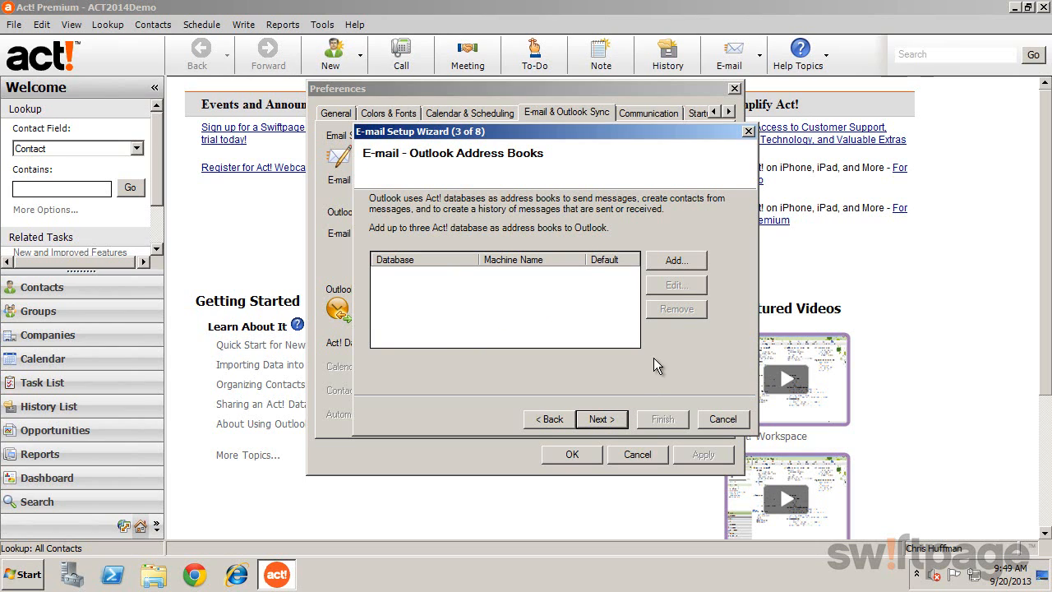
Step: Add the ACT2014Demo database as the default Outlook address book
click(682, 260)
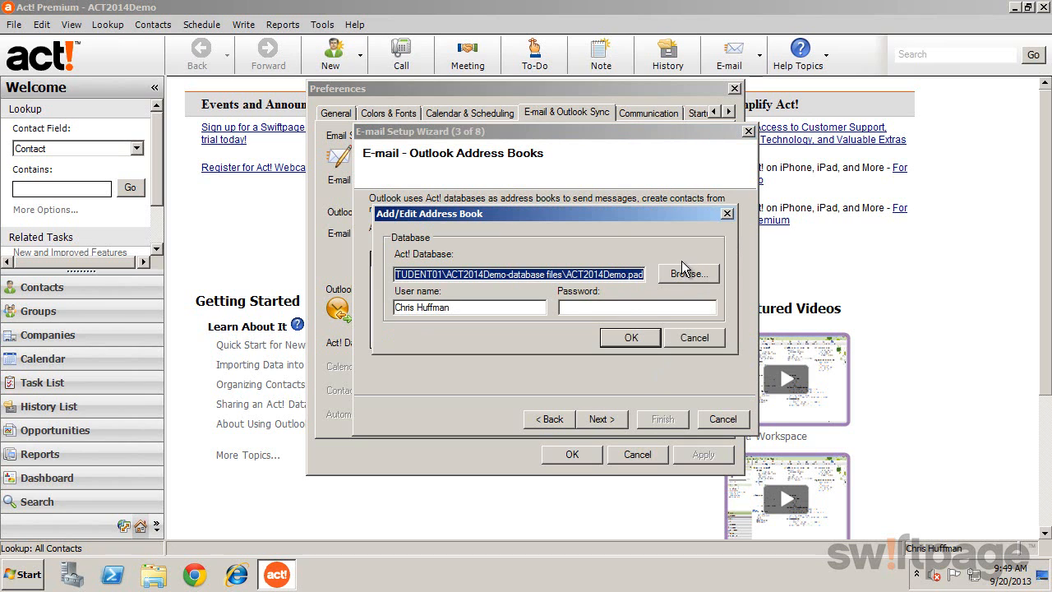
click(677, 276)
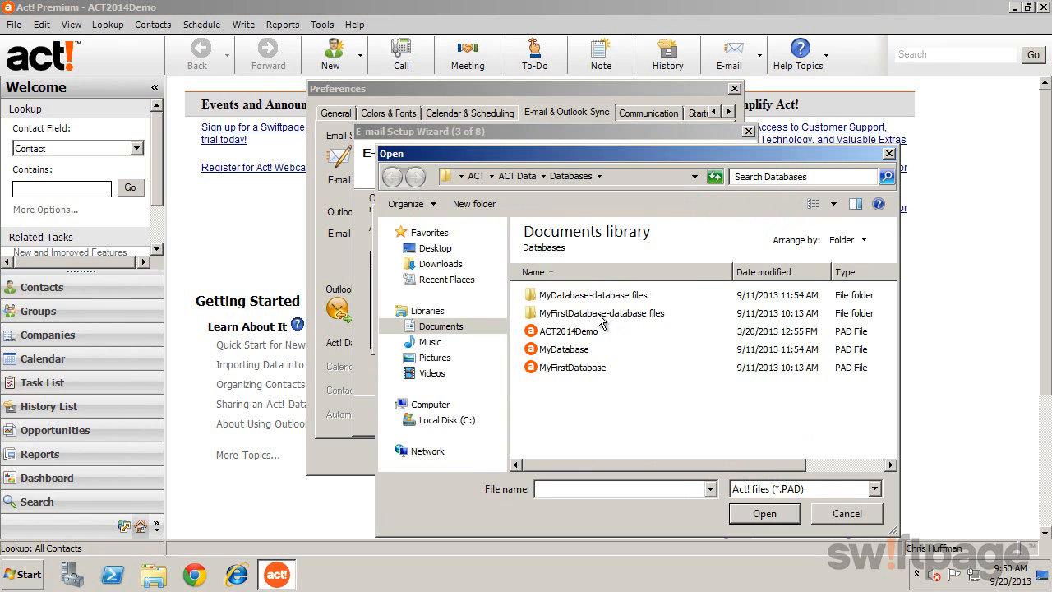
double_click(567, 331)
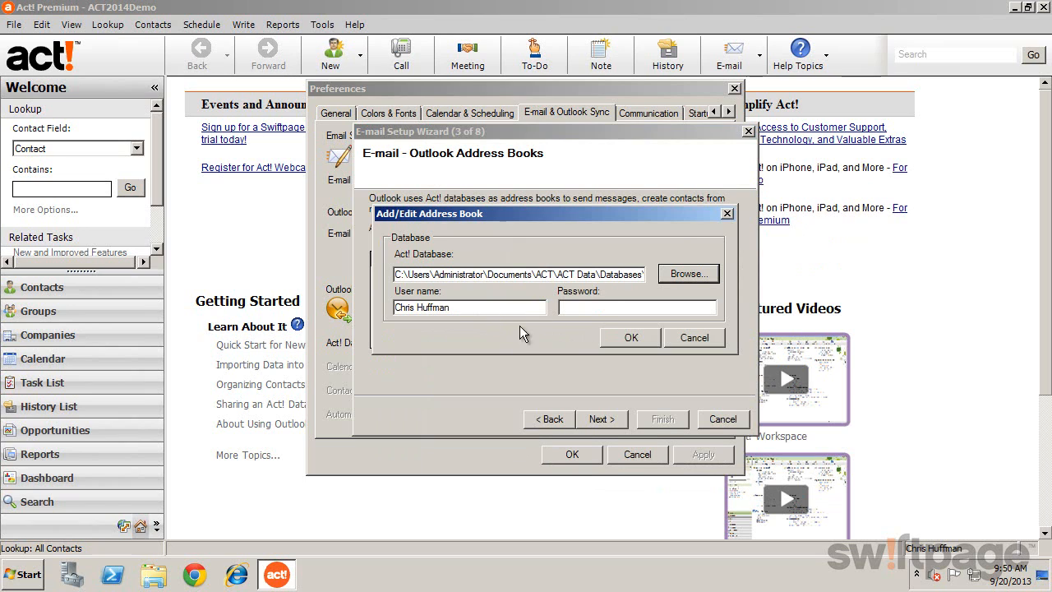
click(630, 338)
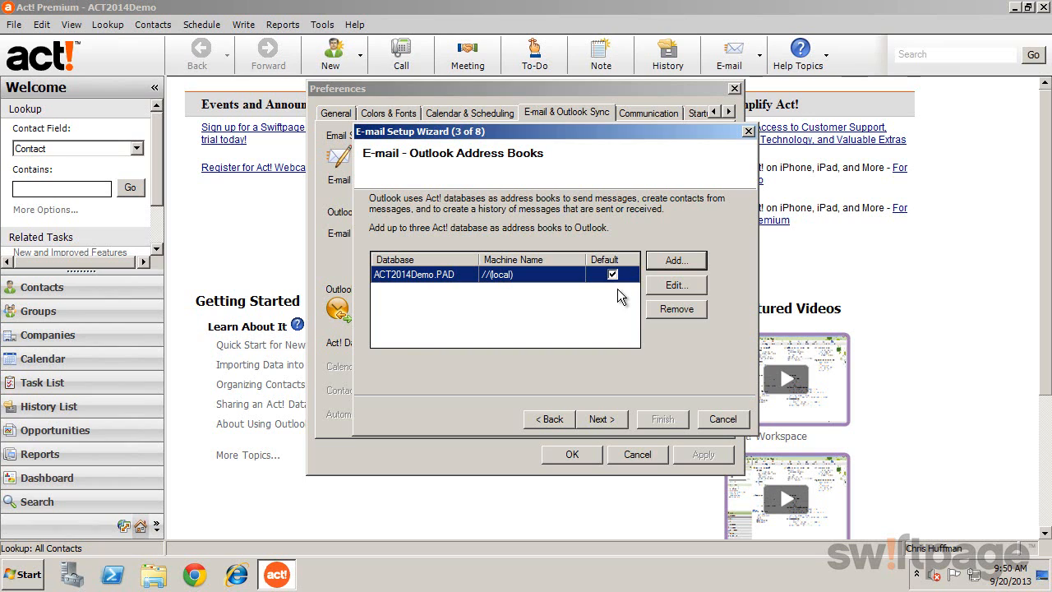
Step: Continue to the E-mail Editor step with Microsoft Outlook (recommended) as editor
click(602, 419)
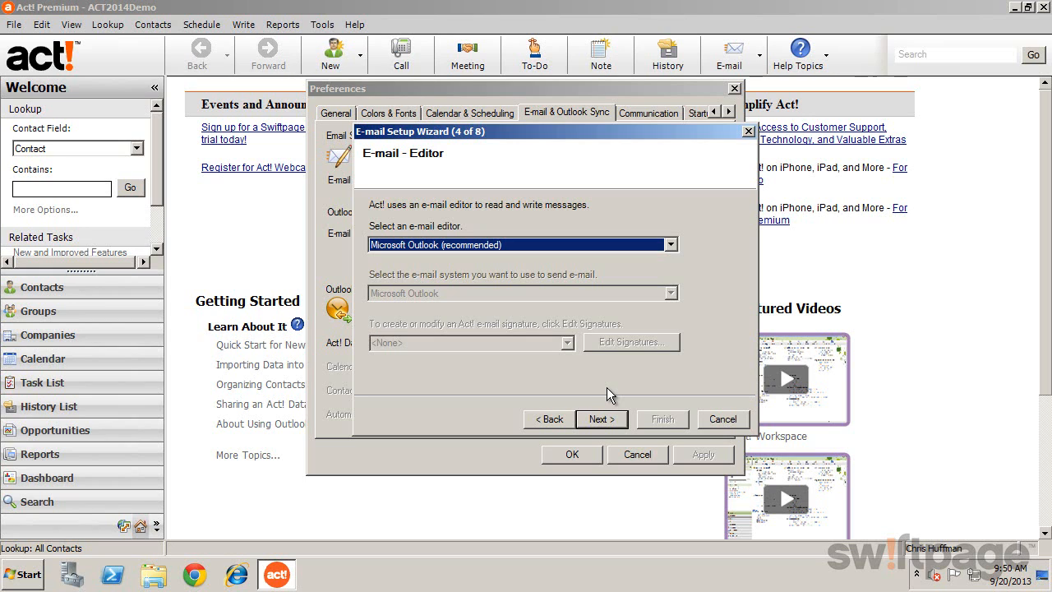
click(601, 419)
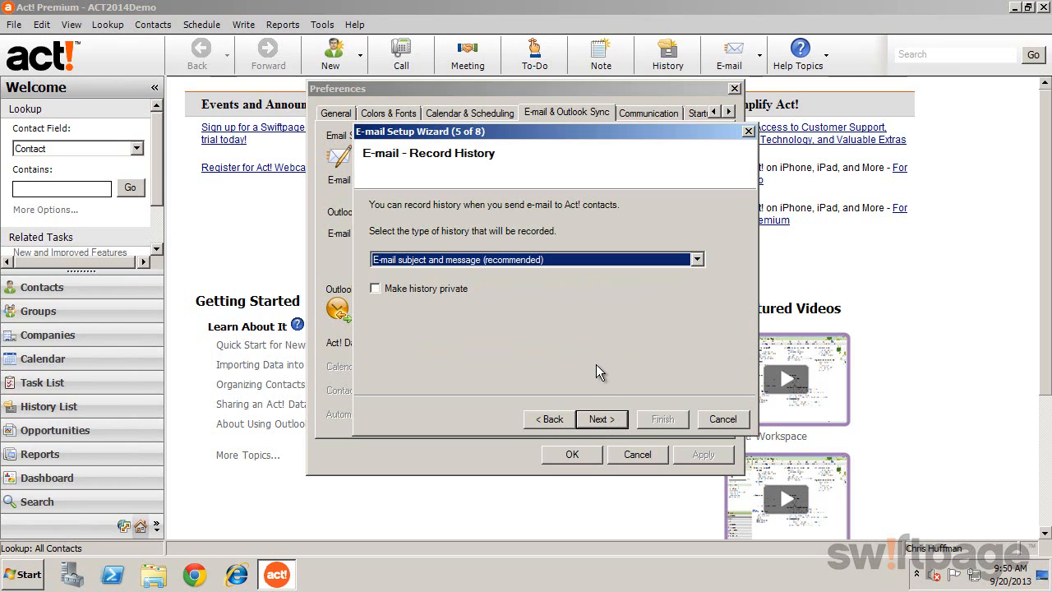
click(576, 257)
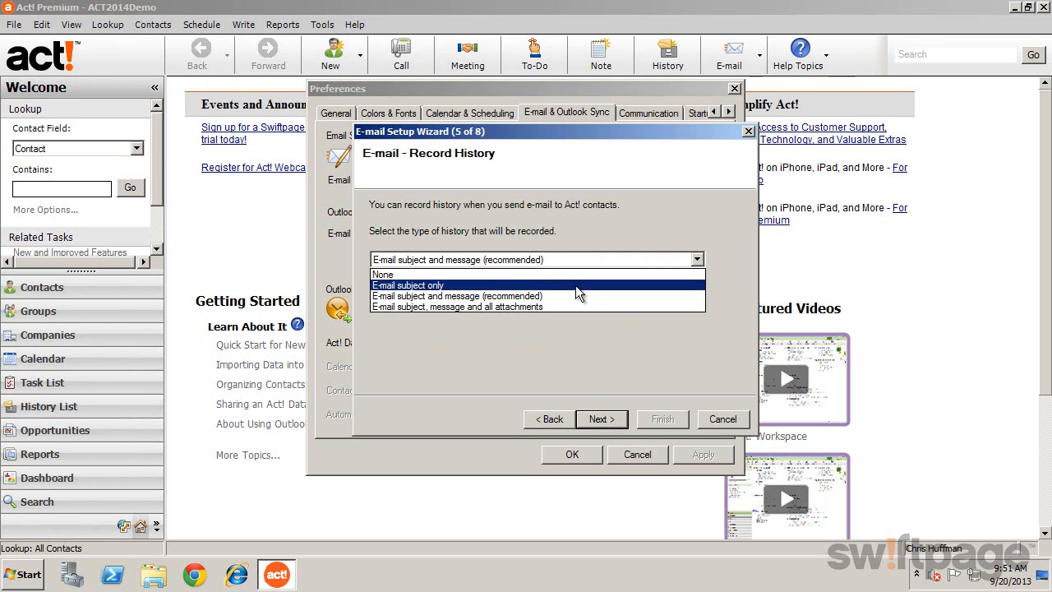
click(574, 295)
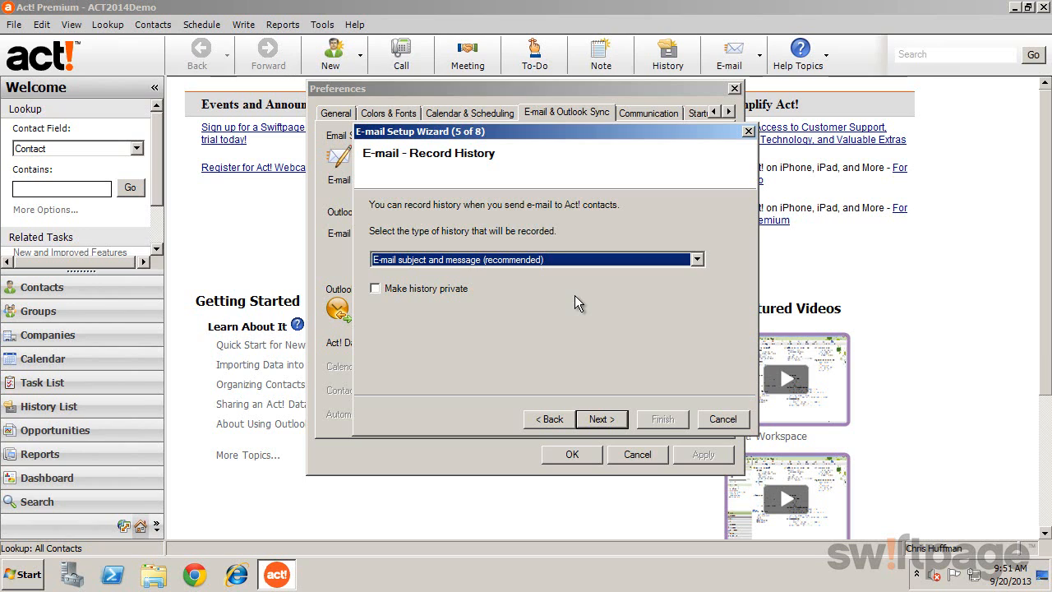
Step: On Attach to Act! Contacts, keep E-mail subject and message as history and attach only the "From" contact
click(600, 419)
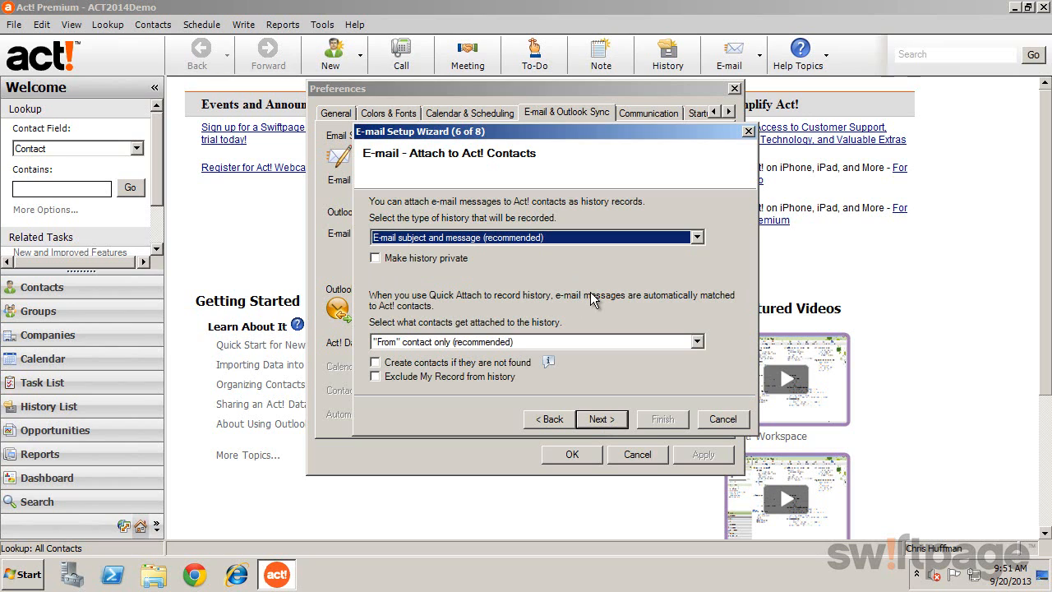
click(573, 237)
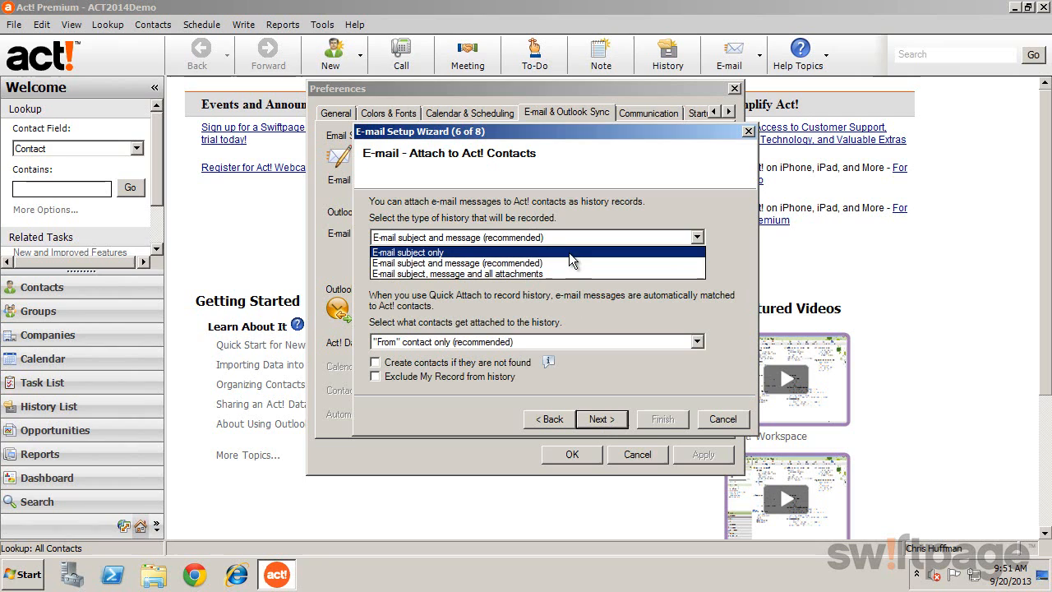
click(570, 263)
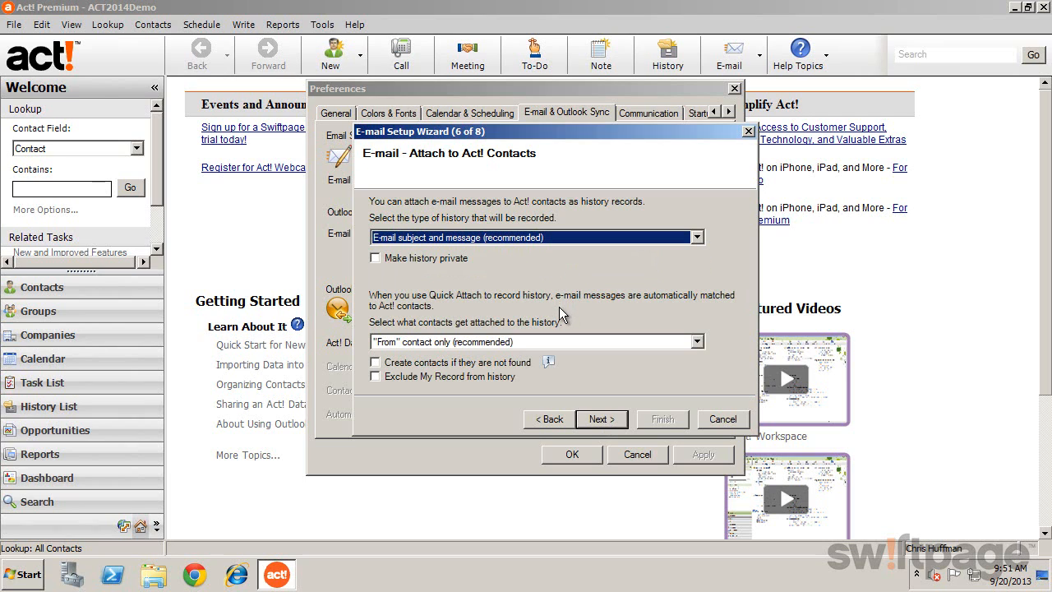
click(556, 345)
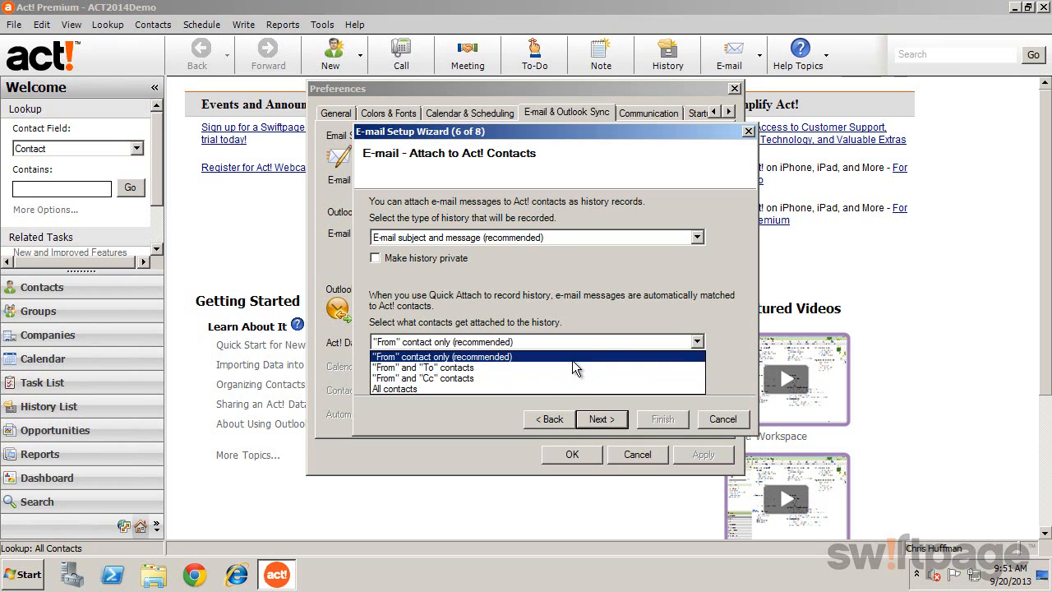
click(572, 357)
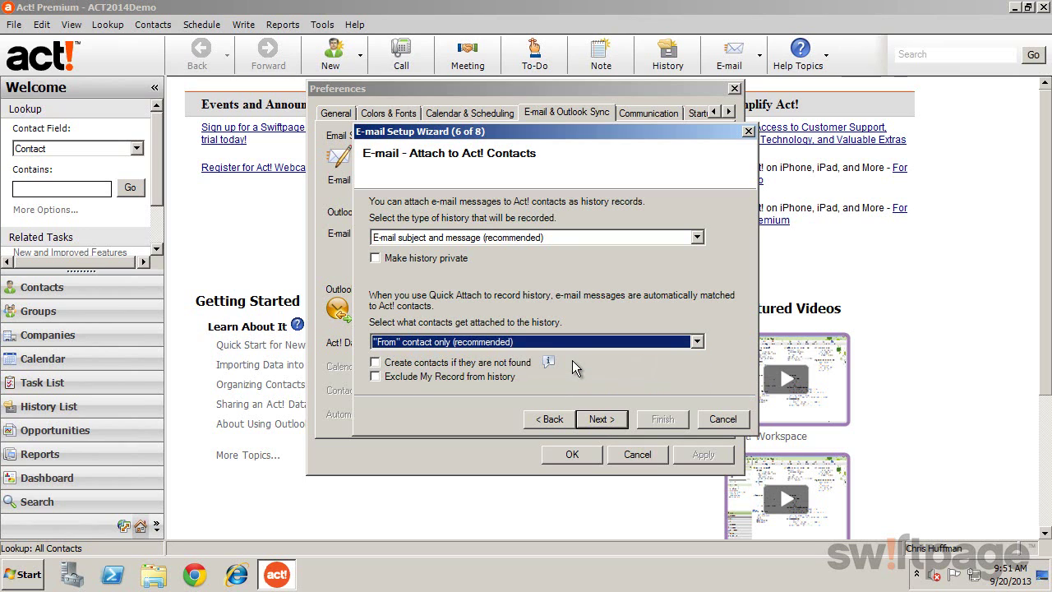
Step: On the Activity Invitation step, keep Act! (recommended) displaying activity alarms
click(599, 418)
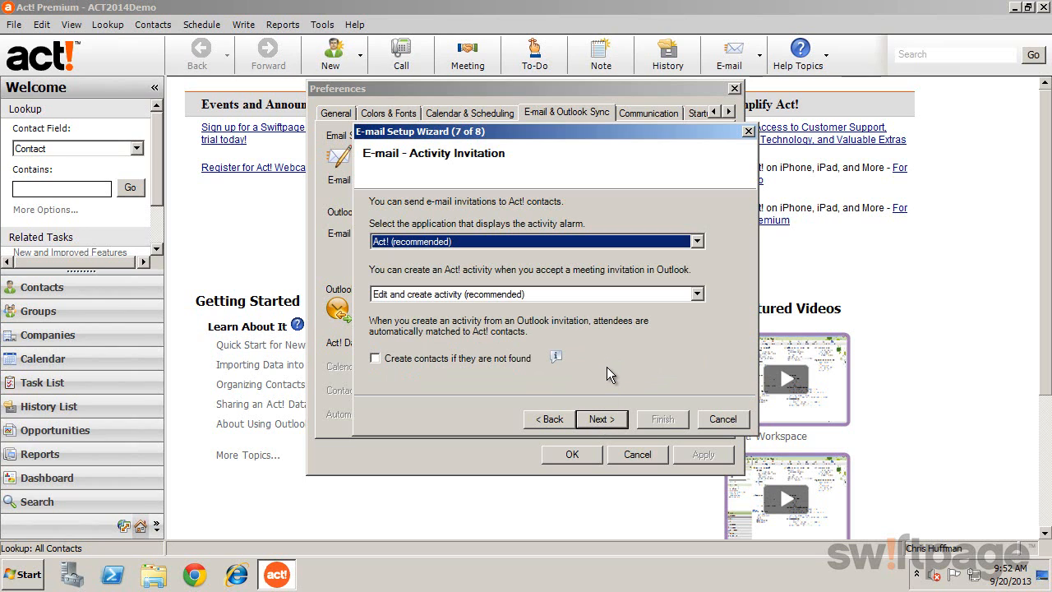
click(528, 243)
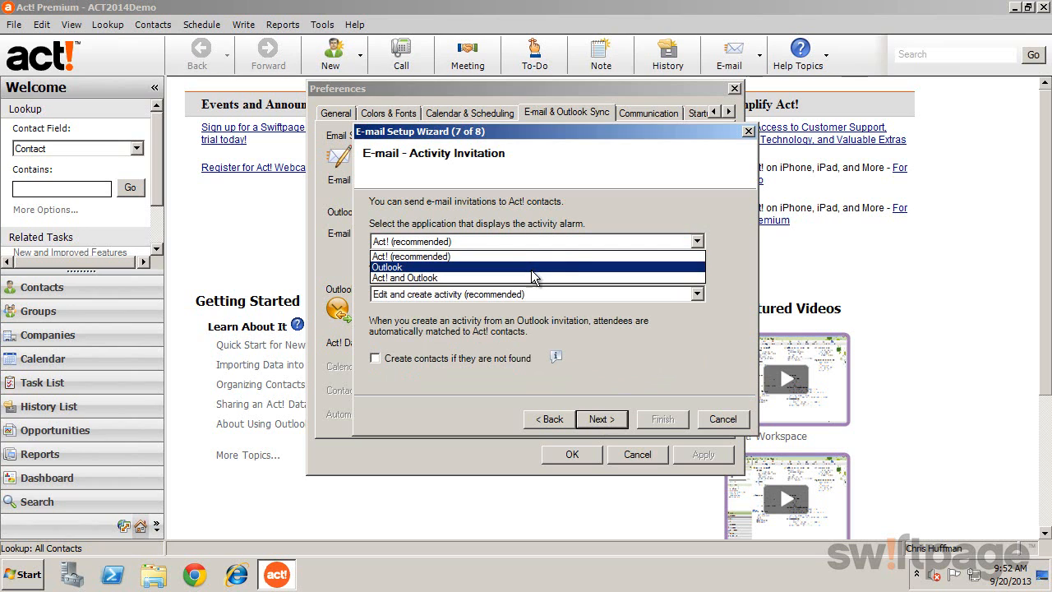
click(539, 310)
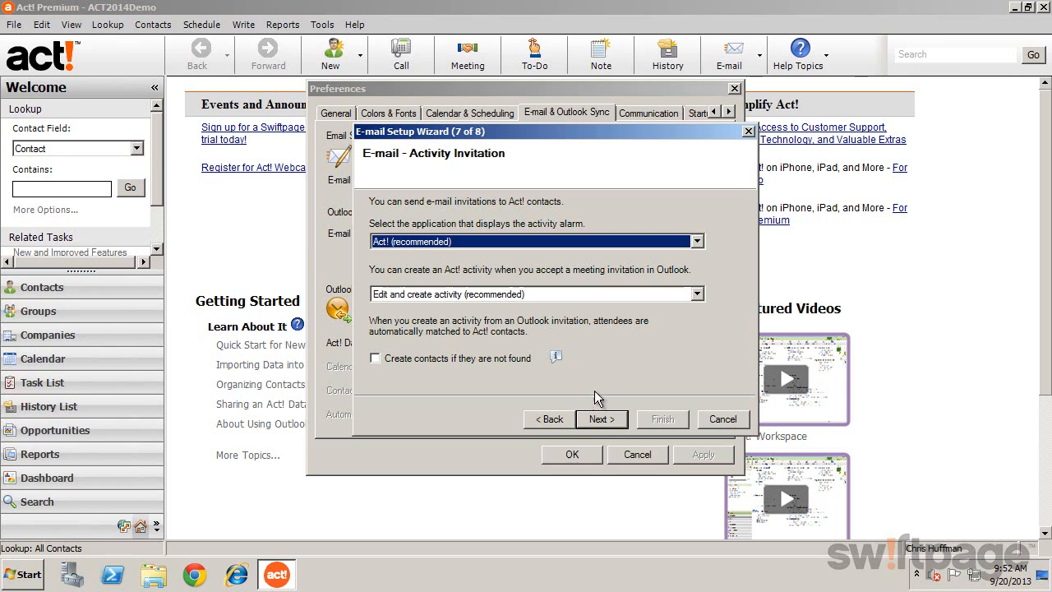
Step: Advance to the Finishing E-mail Setup page, ready to save the settings
click(600, 418)
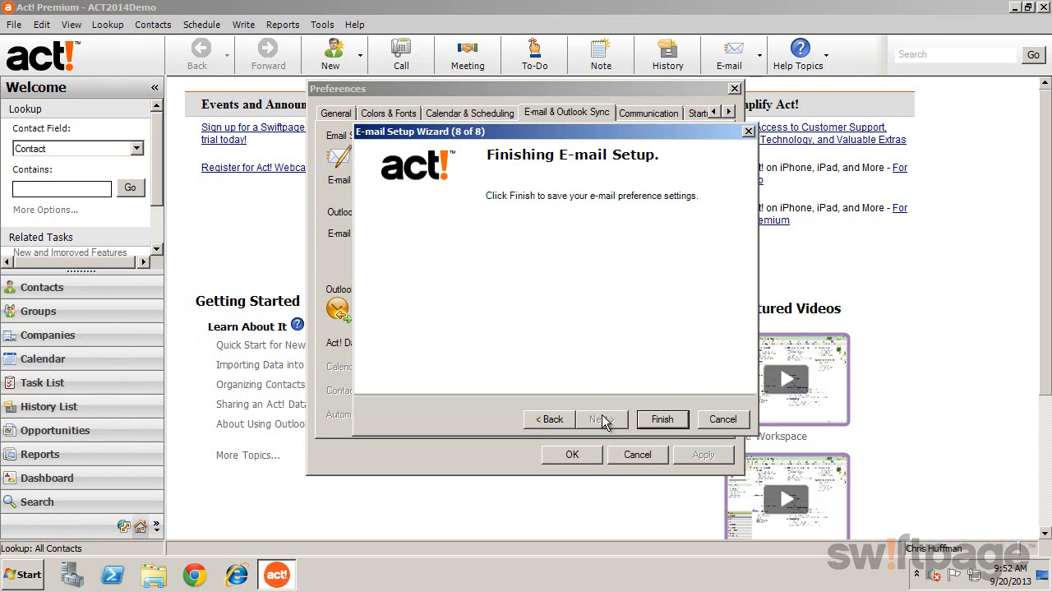